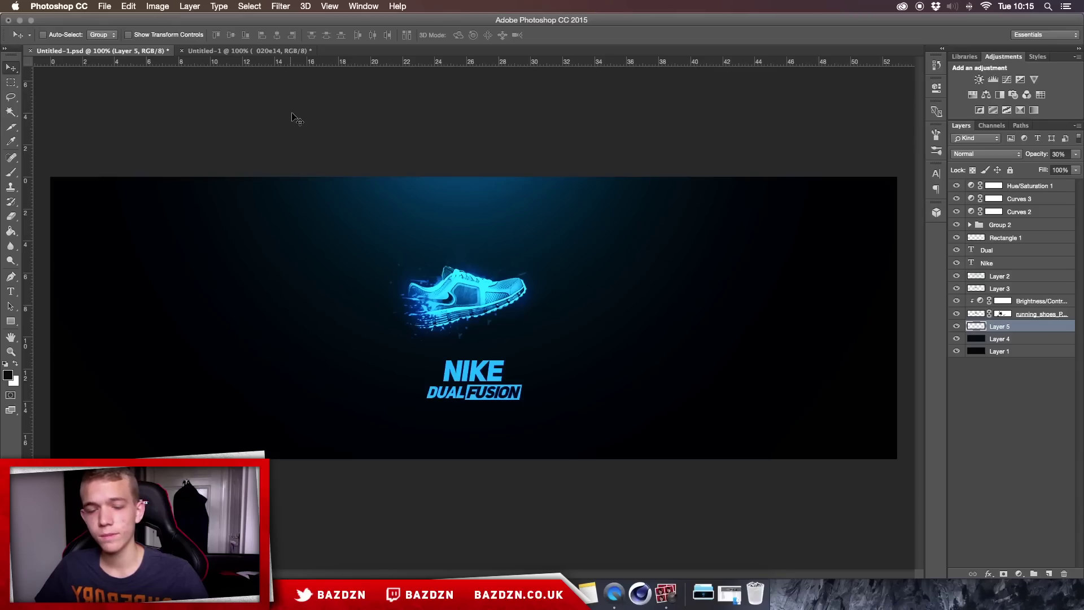
- Select the Move tool while the finished Nike Dual Fusion banner is displayed
click(14, 68)
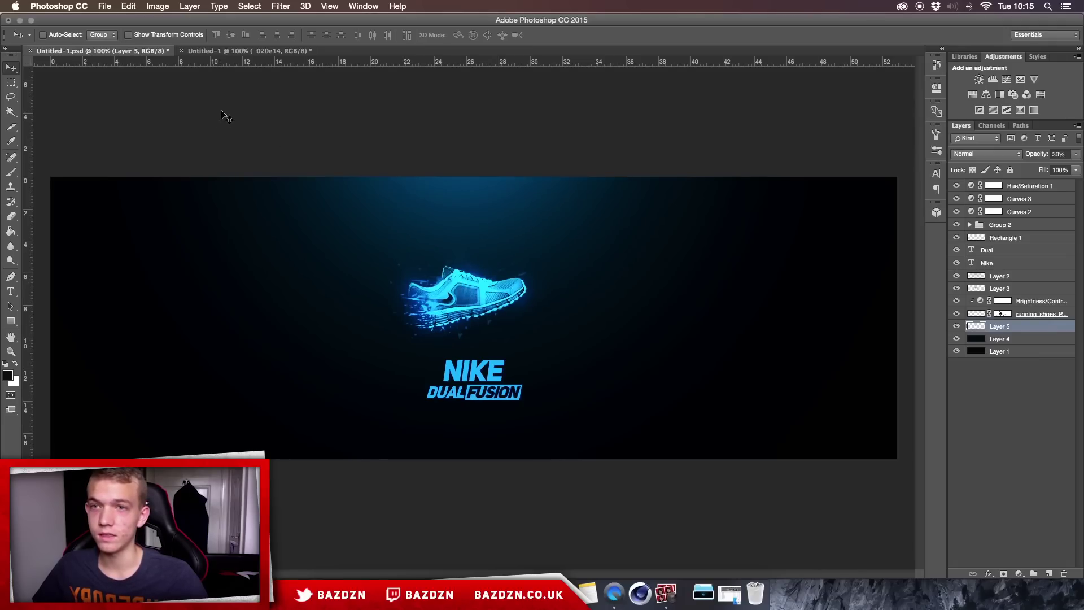
- Switch to the Untitled-1 swatch document and check the 1500×500 new-document size, then cancel
click(215, 52)
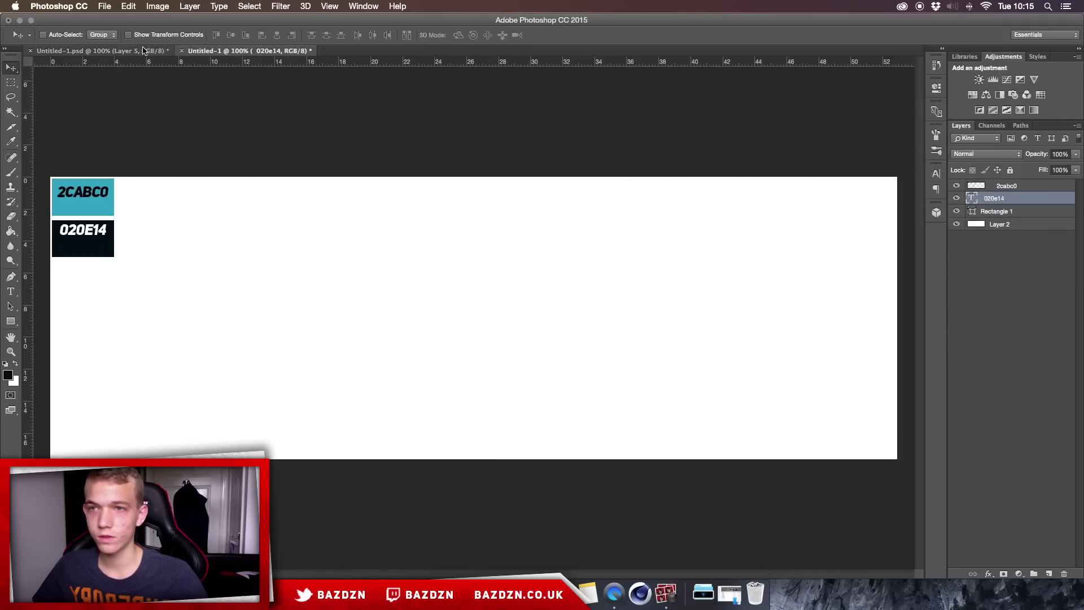
click(104, 6)
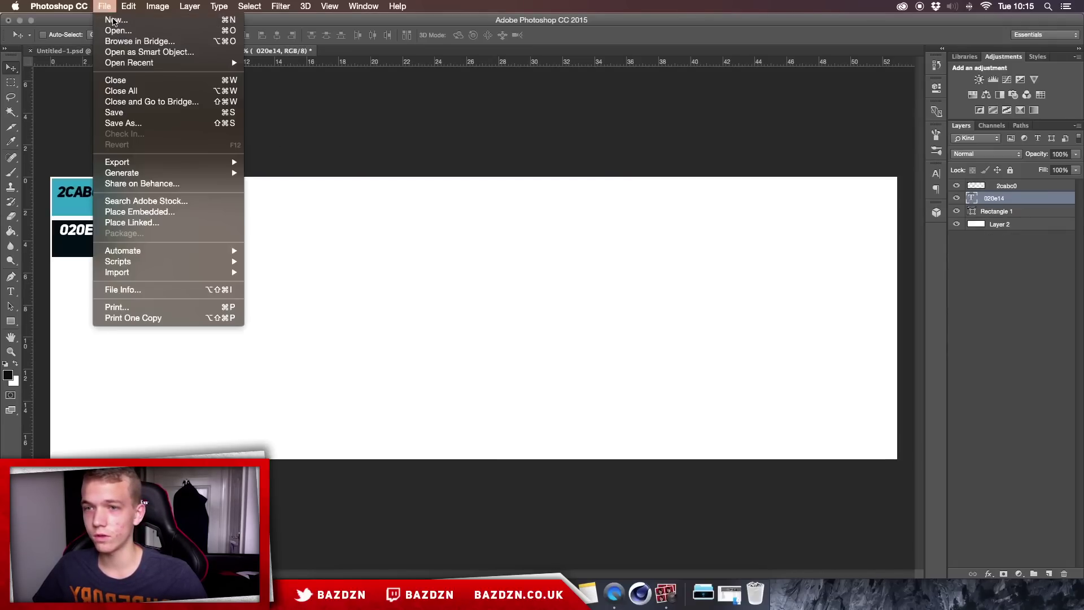
click(112, 16)
key(Tab)
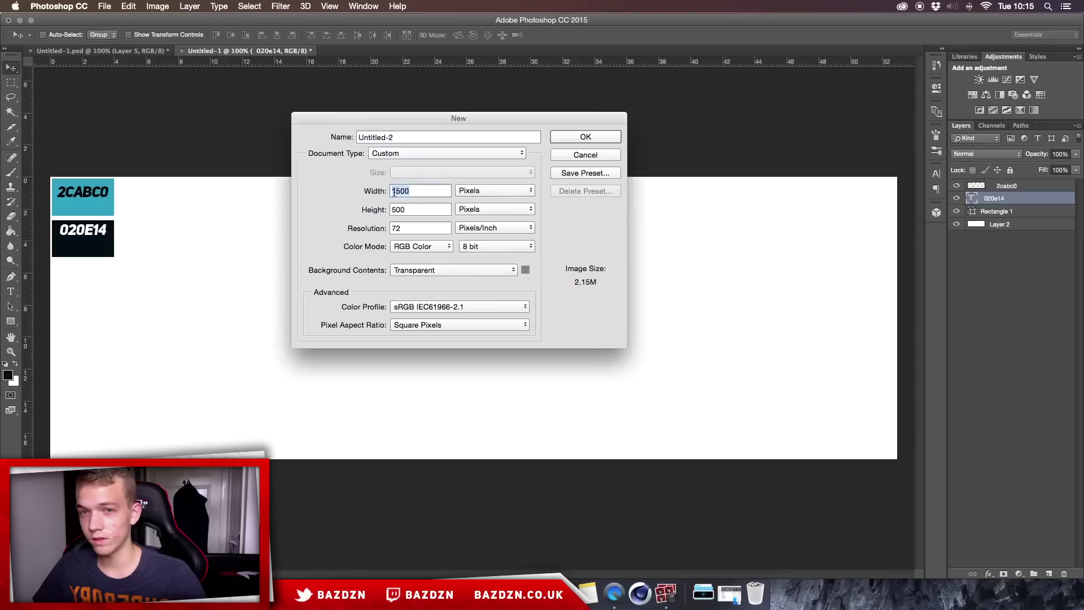
key(Tab)
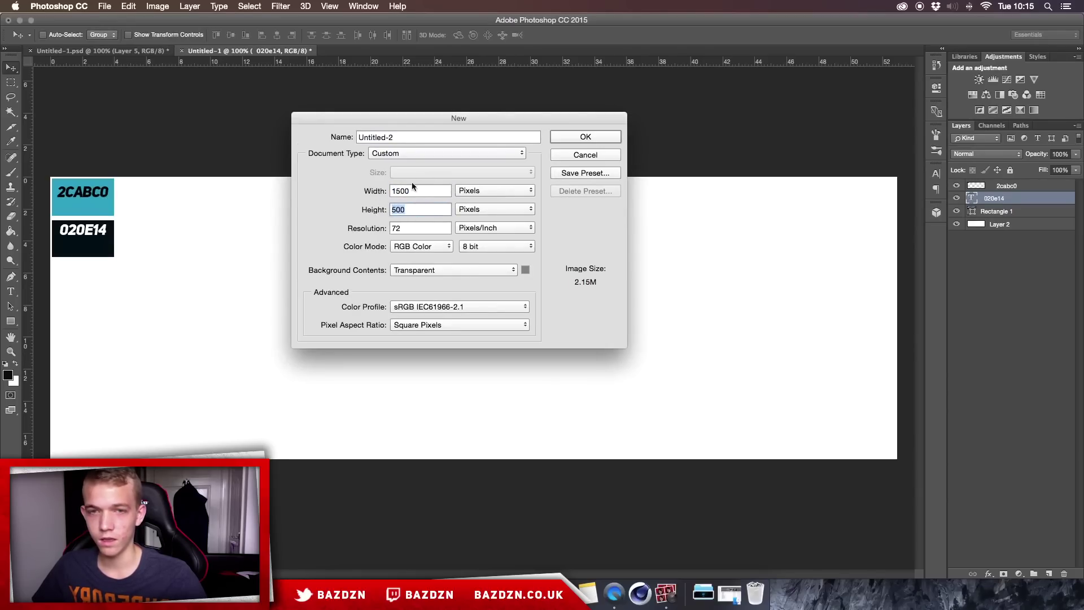
click(605, 156)
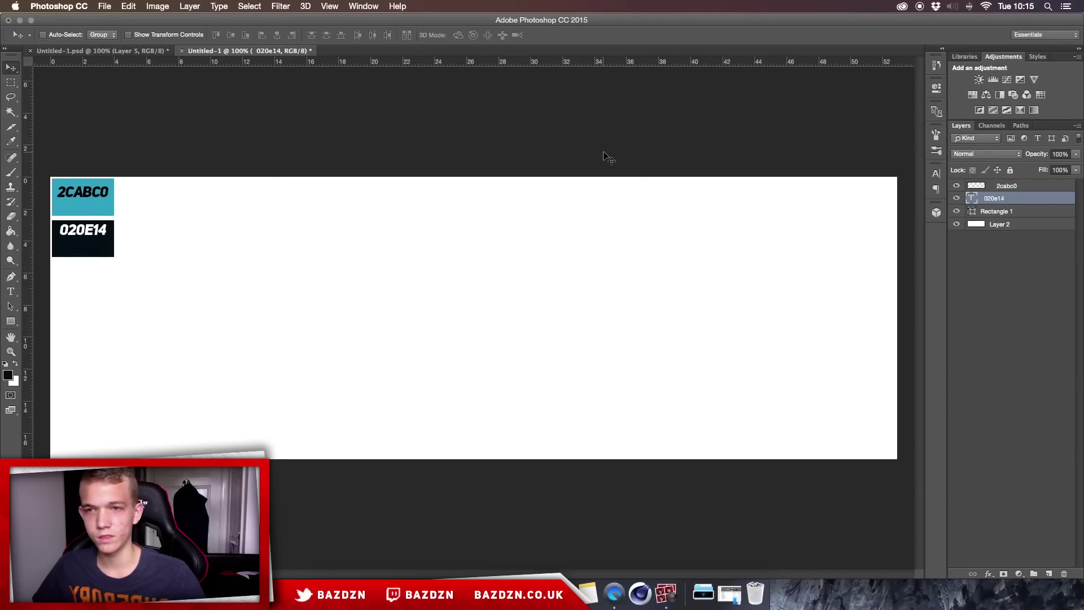
key(super+plus)
- Zoom back out and select the white background Layer 2 in the Layers panel
key(super+minus)
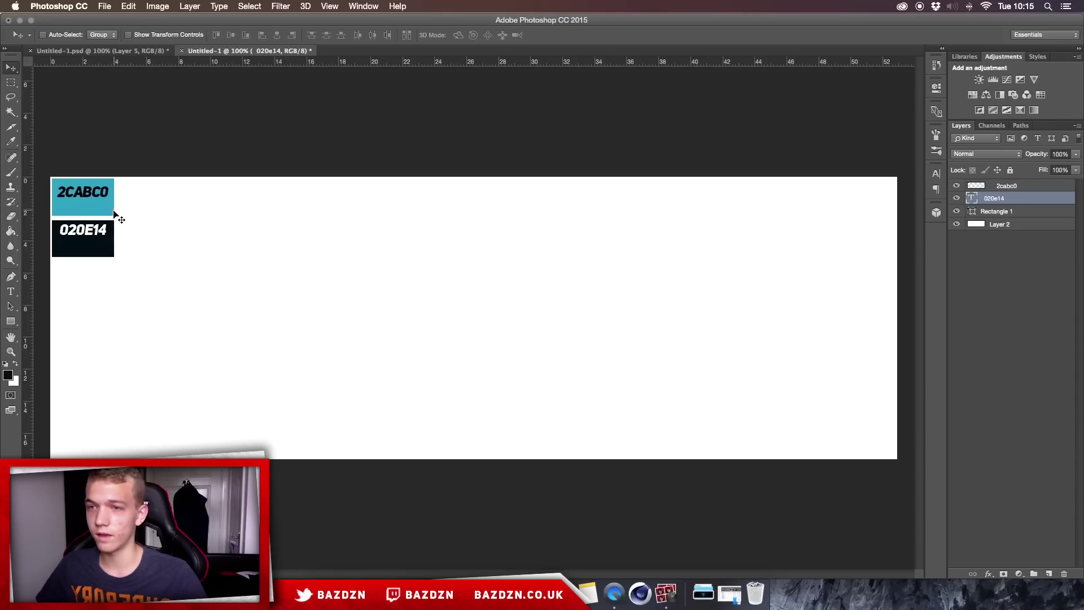
click(1029, 226)
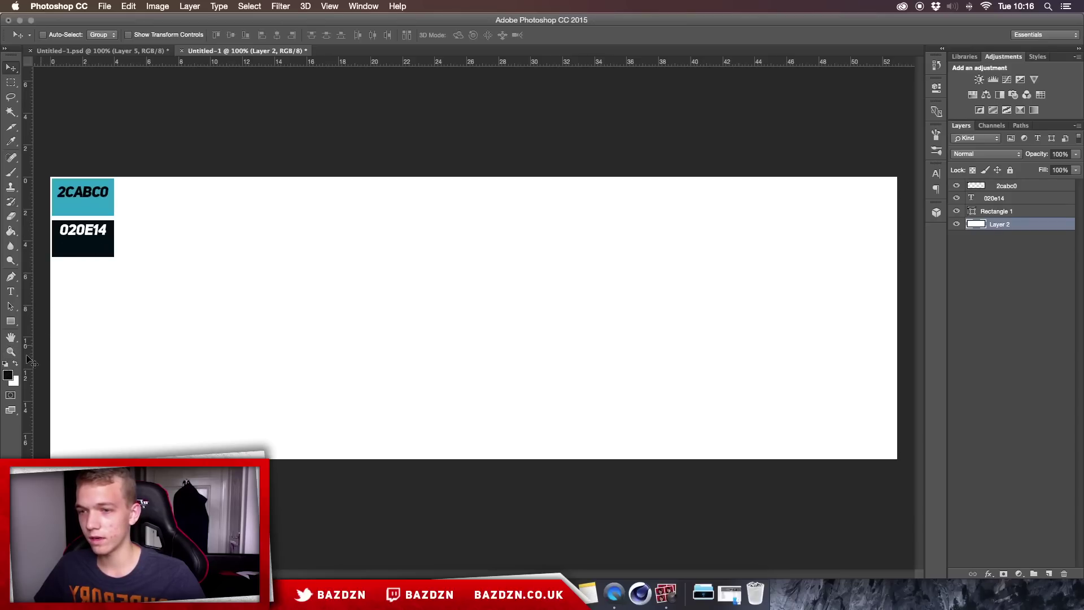
- Set the foreground colour to dark navy 020e14
click(7, 376)
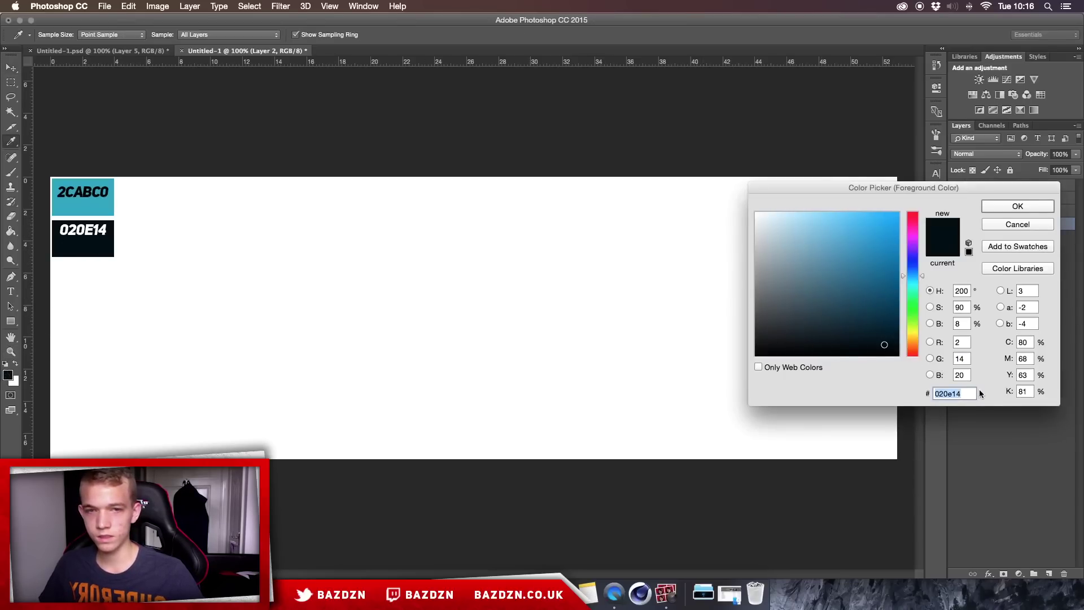
text(0)
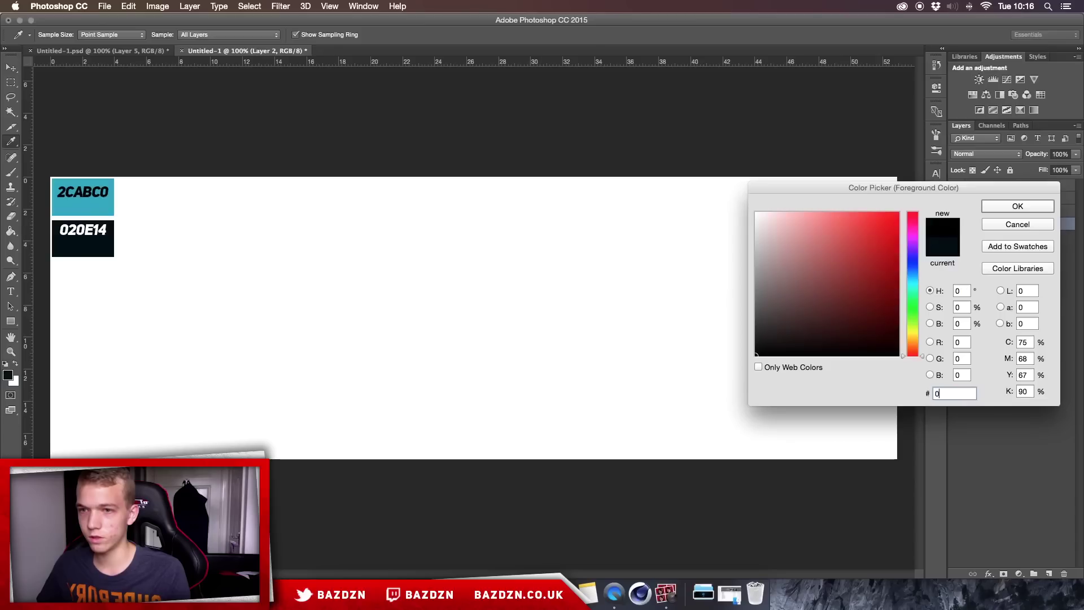
text(20)
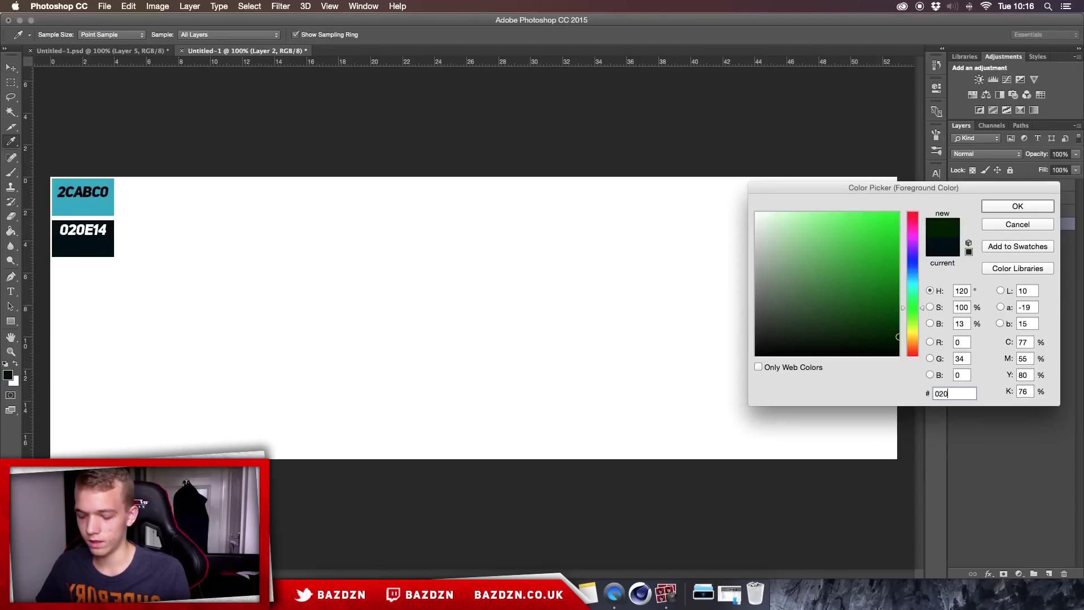
text(e14)
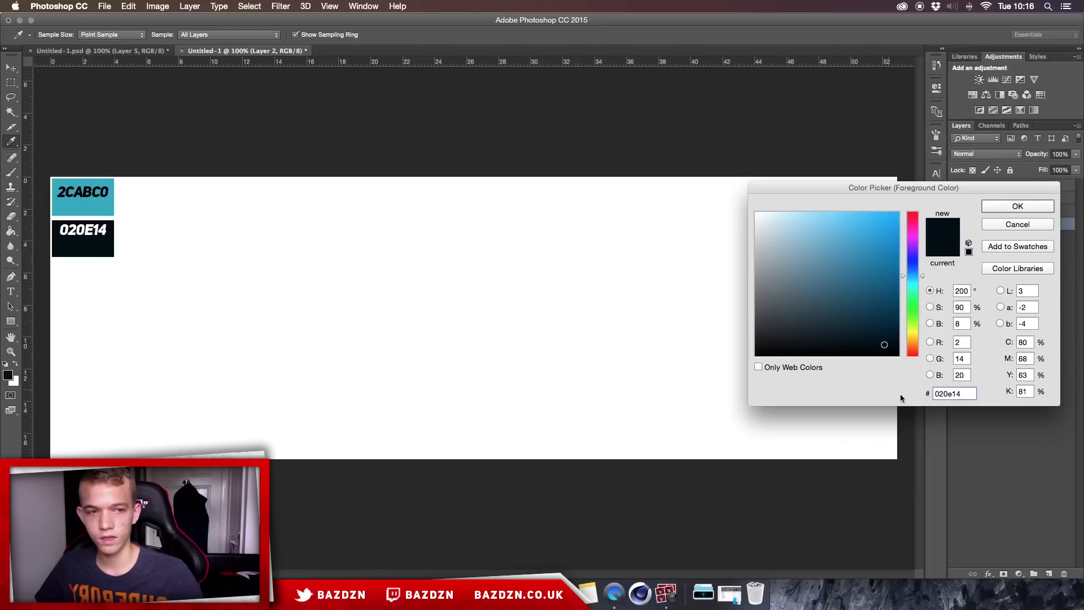
click(998, 206)
- Fill the white background with 020E14 using the Paint Bucket
key(v)
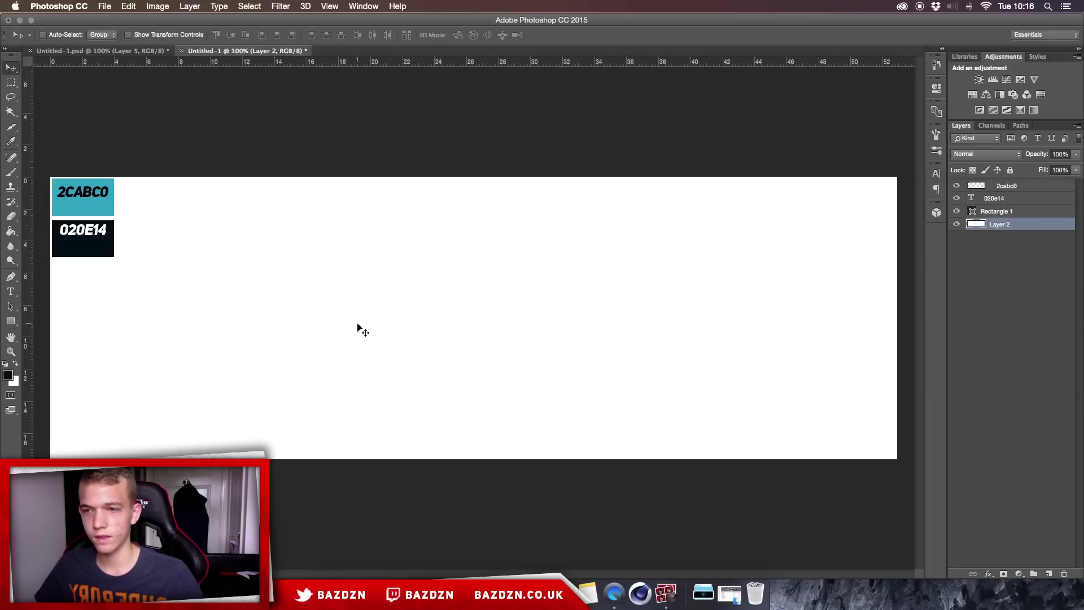
click(11, 231)
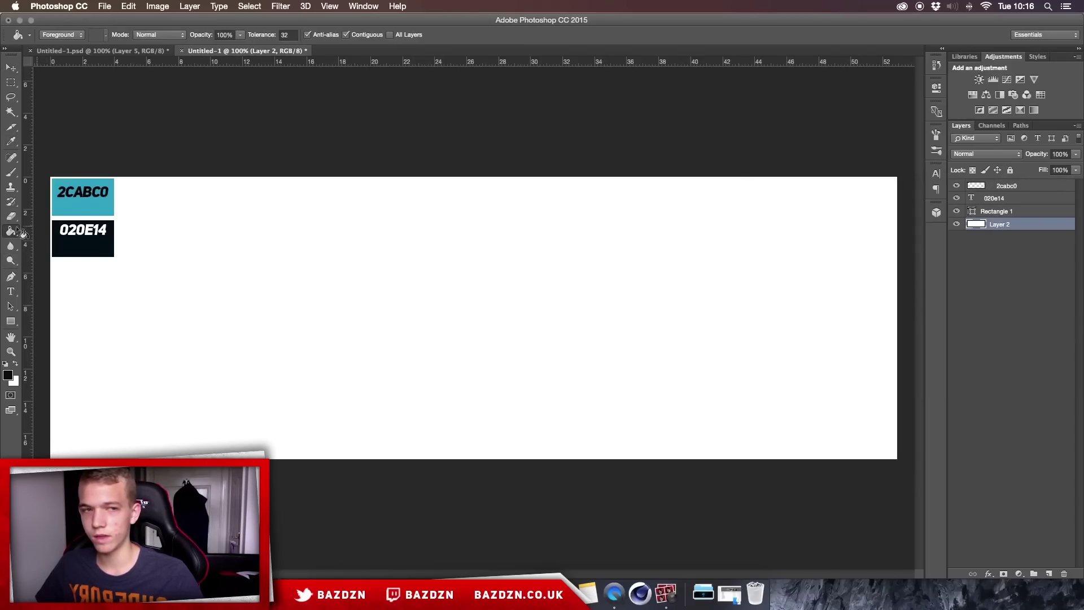
click(565, 268)
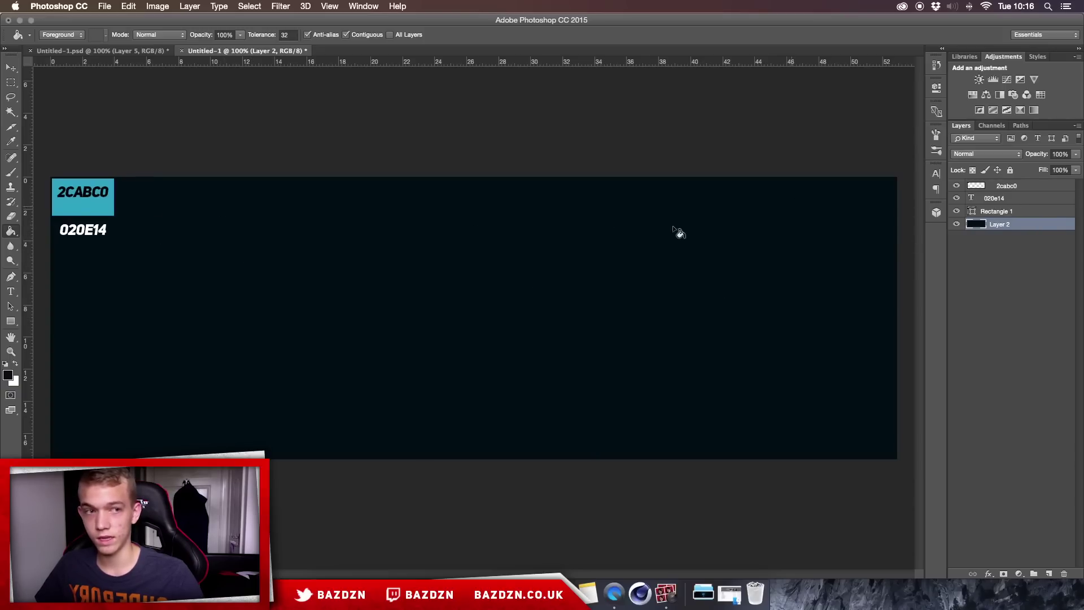
- Delete the 020e14 label and Rectangle 1 swatch layers, then reselect Layer 2
click(1028, 202)
key(Delete)
key(Delete)
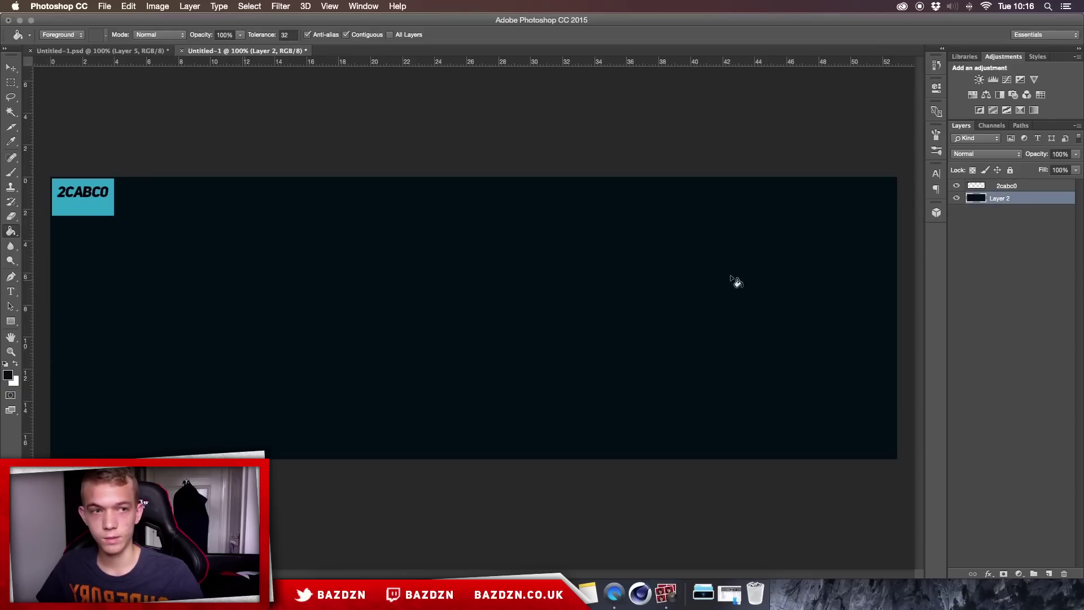
click(1011, 188)
click(1006, 198)
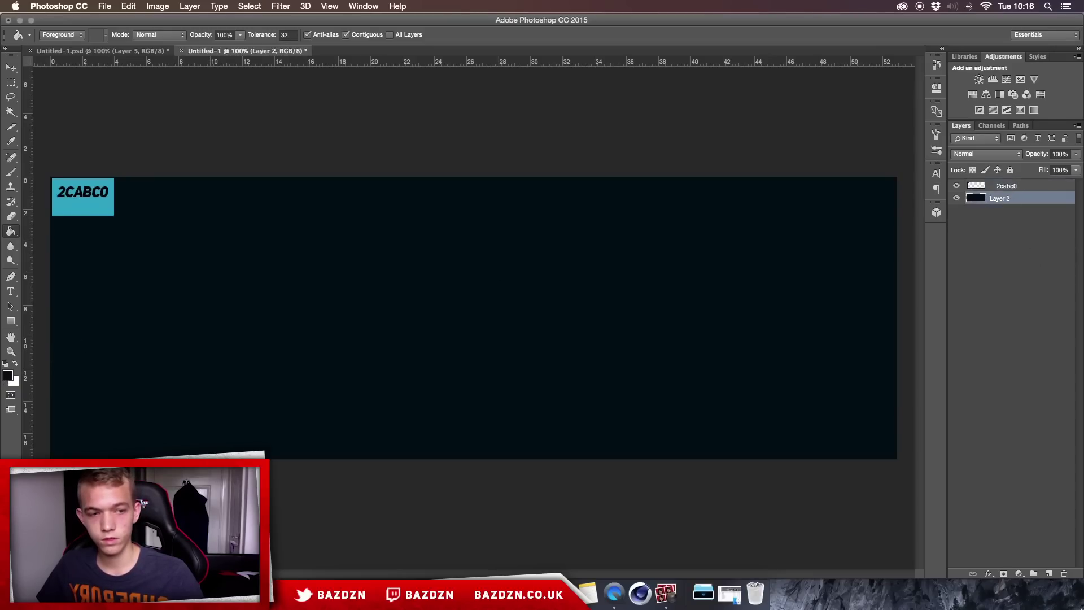
- Add a new layer and set the foreground colour to teal 2CABC0 sampled from the swatch
click(1049, 573)
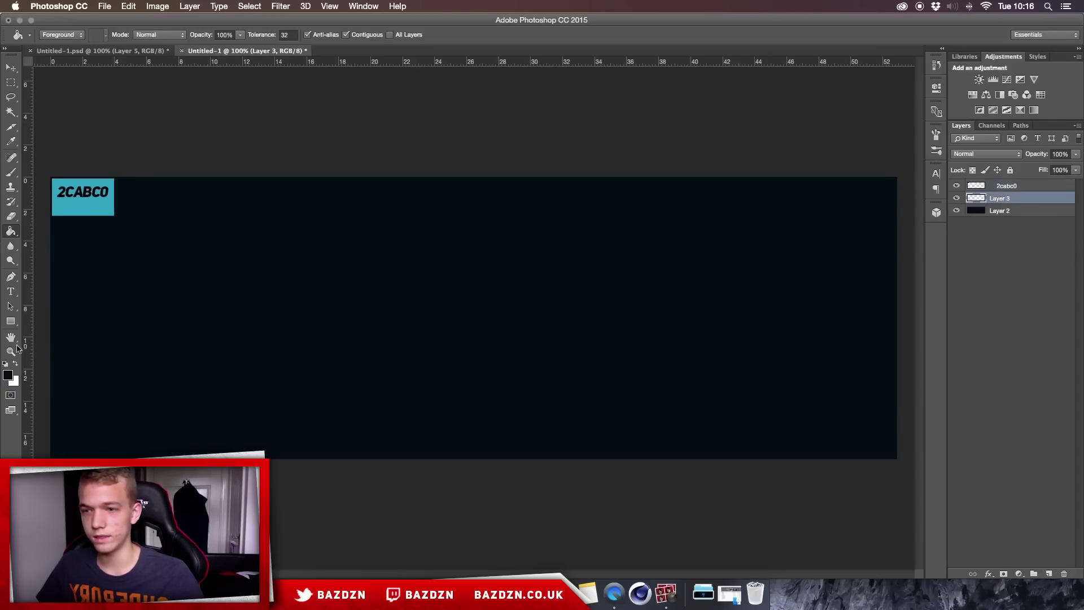
click(6, 375)
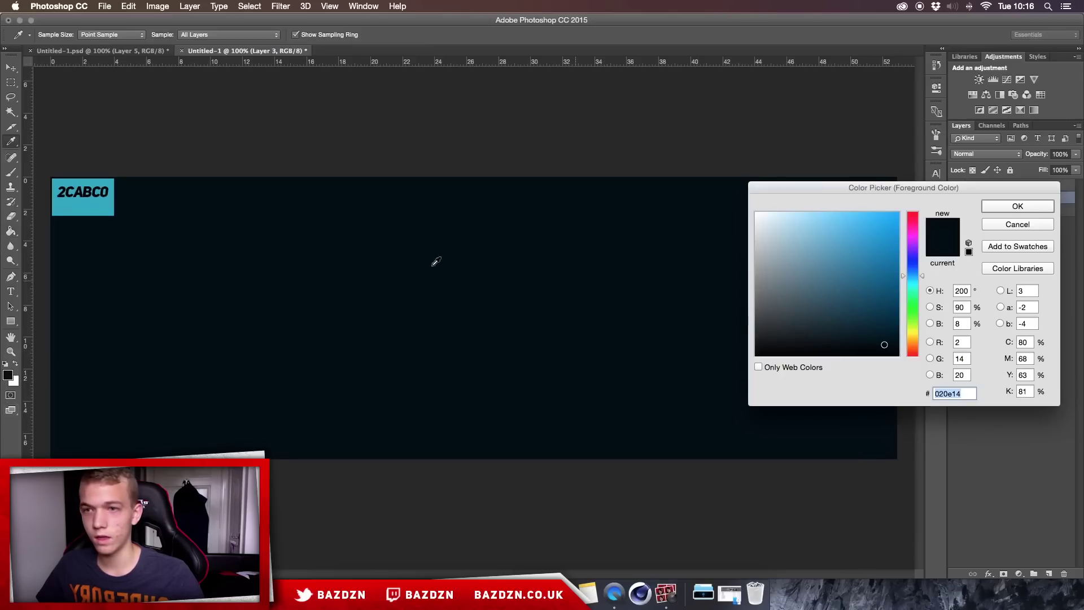
click(105, 195)
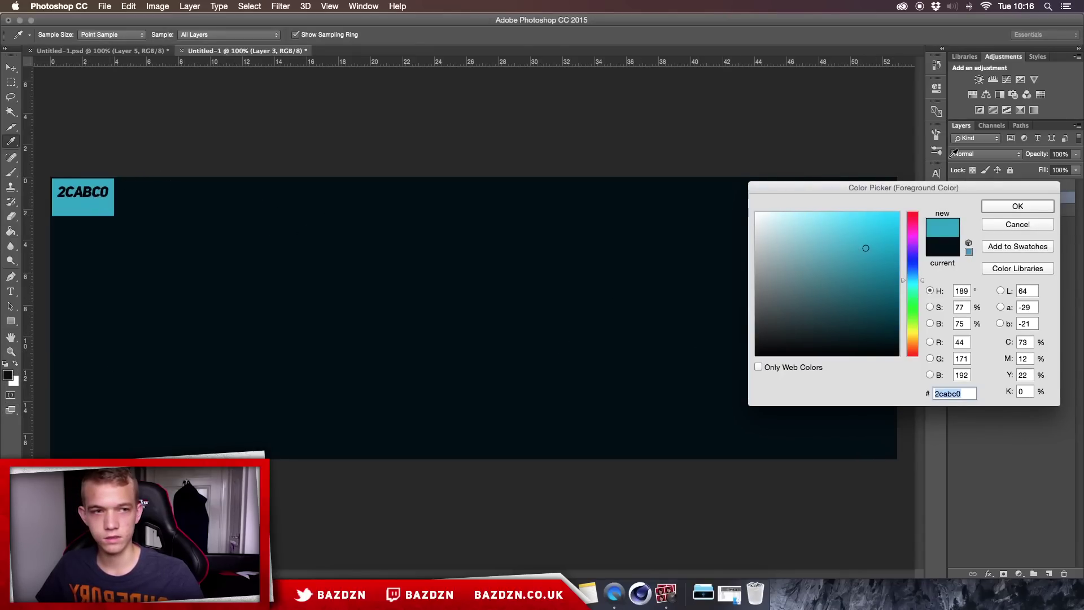
click(1011, 206)
- Choose a soft round Brush enlarged to 1000 px
key(b)
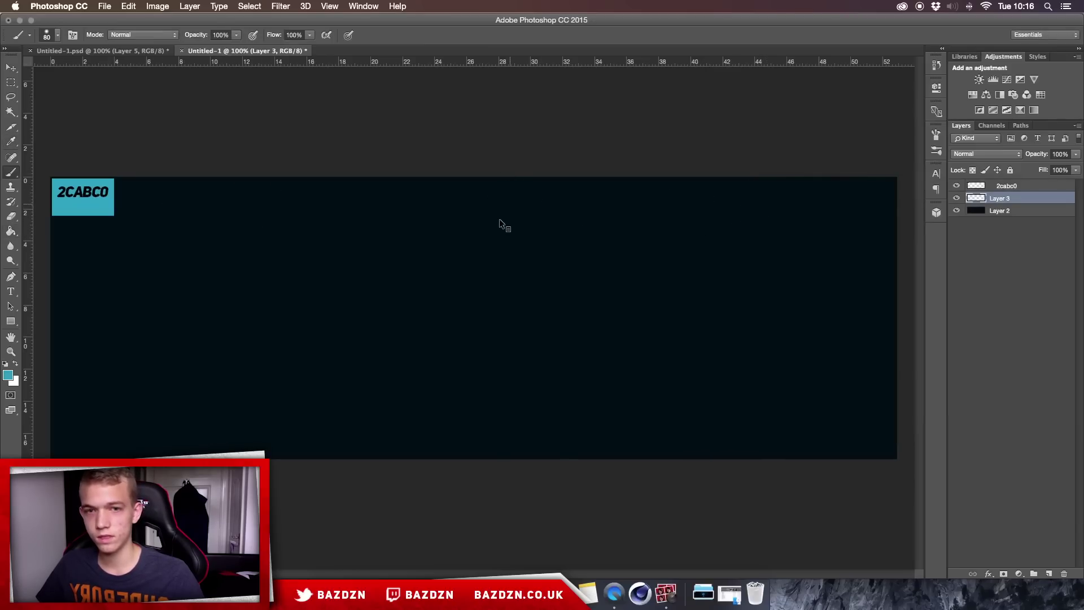
right_click(497, 227)
click(603, 304)
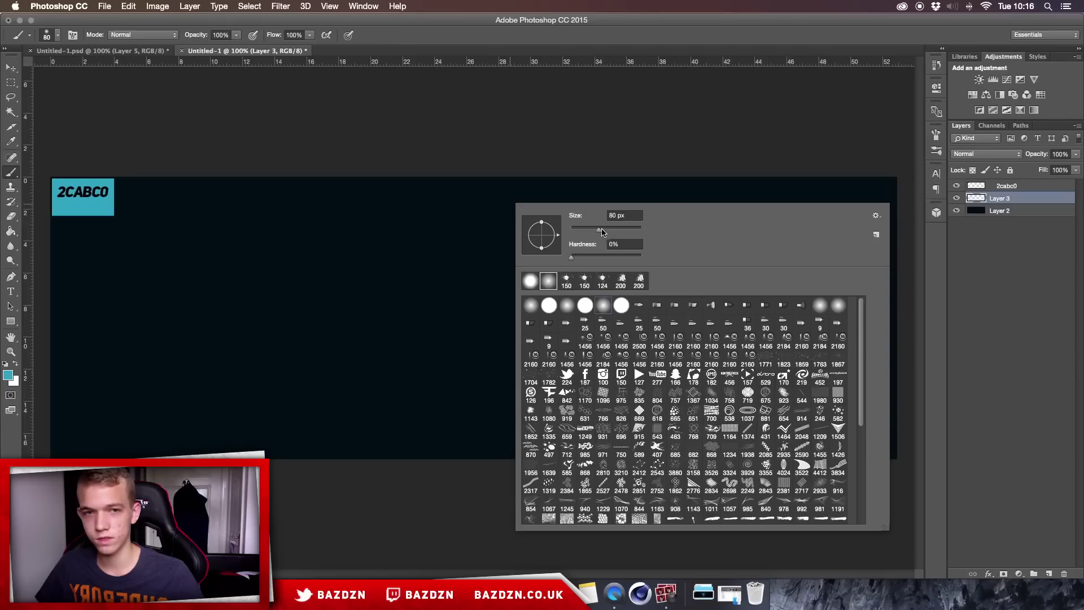
click(529, 176)
key(bracketright)
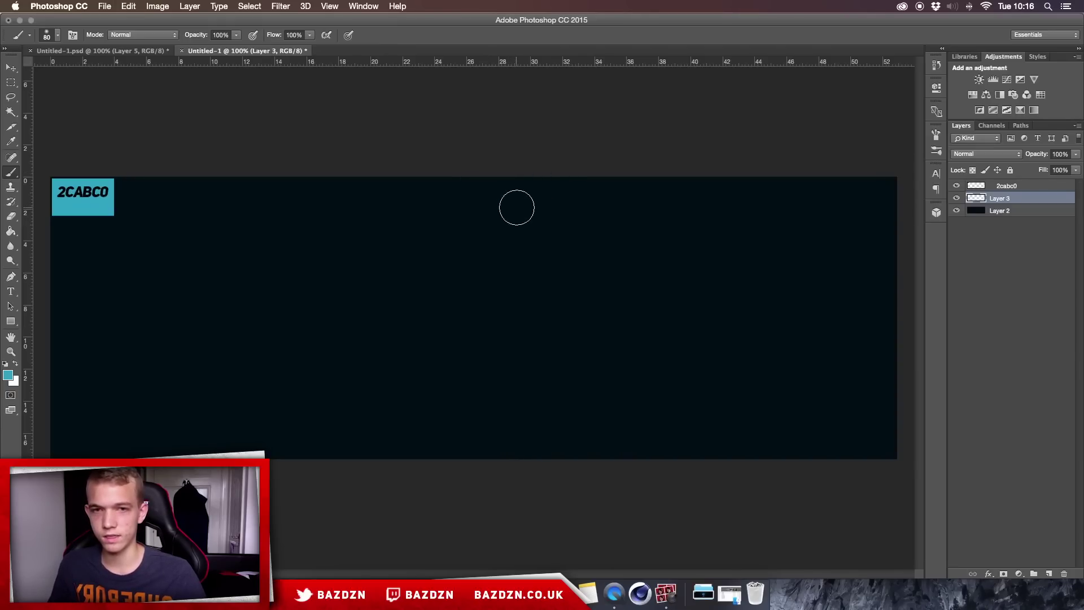
key(bracketright)
key(bracketright)
key(bracketright)
key(bracketright)
key(bracketright)
key(bracketright)
key(bracketright)
key(bracketright)
key(bracketright)
key(bracketright)
key(bracketright)
key(bracketright)
key(bracketright)
key(bracketright)
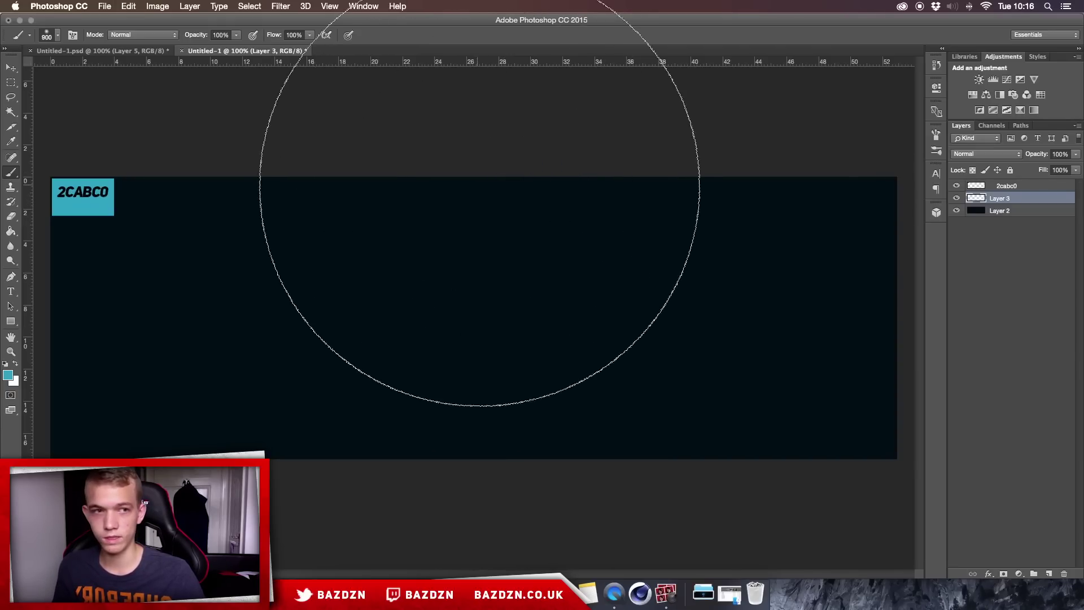
- Paint a soft teal glow dab at the top of the canvas, retrying until it looks right
click(492, 103)
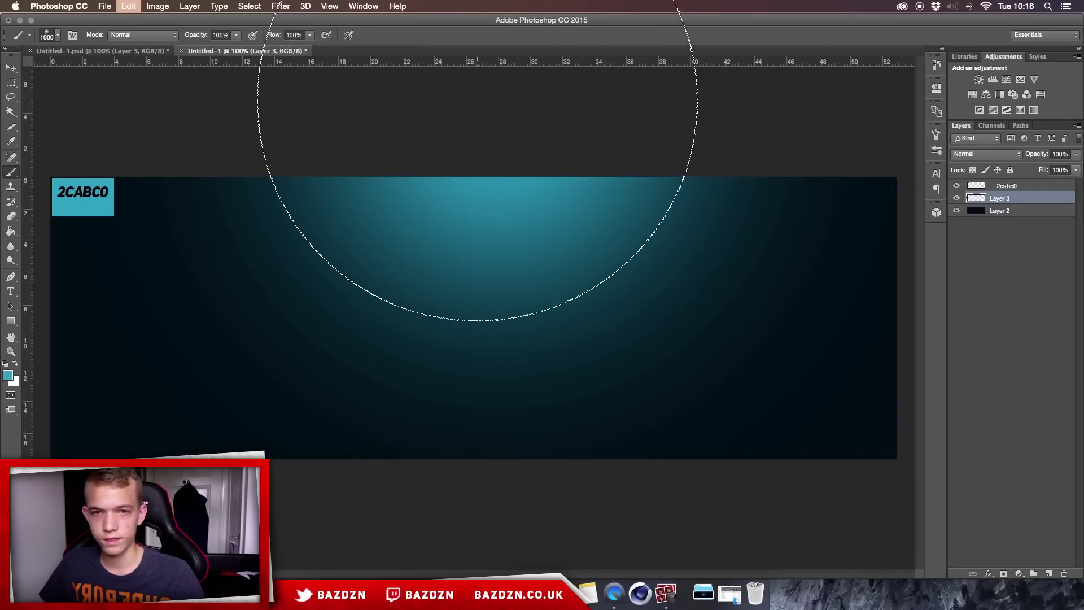
key(super+z)
key(super+z)
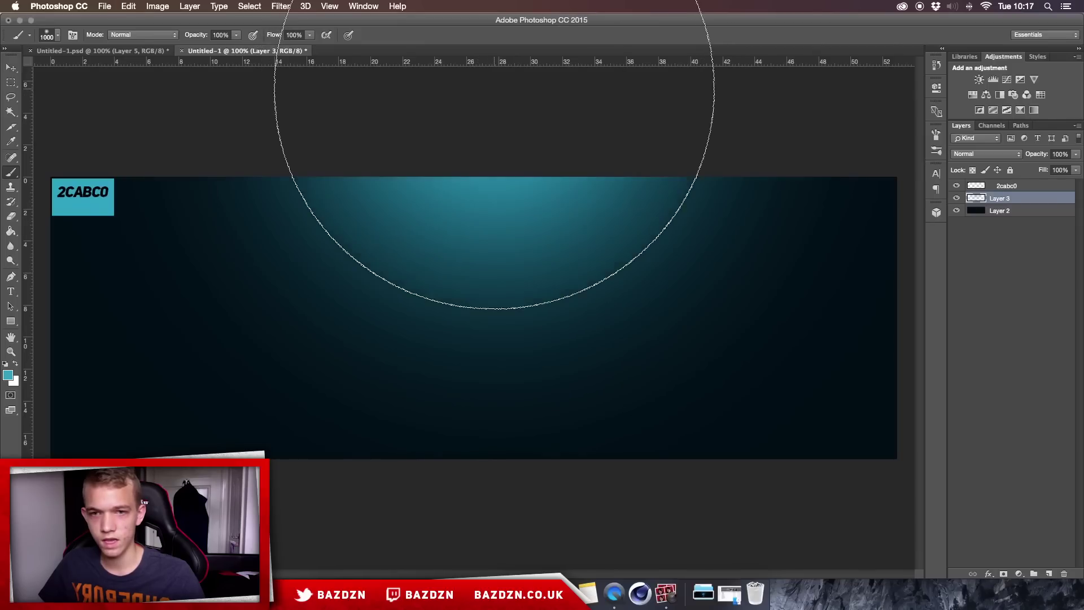
key(super+z)
key(super+z)
key(super+z)
key(super+z)
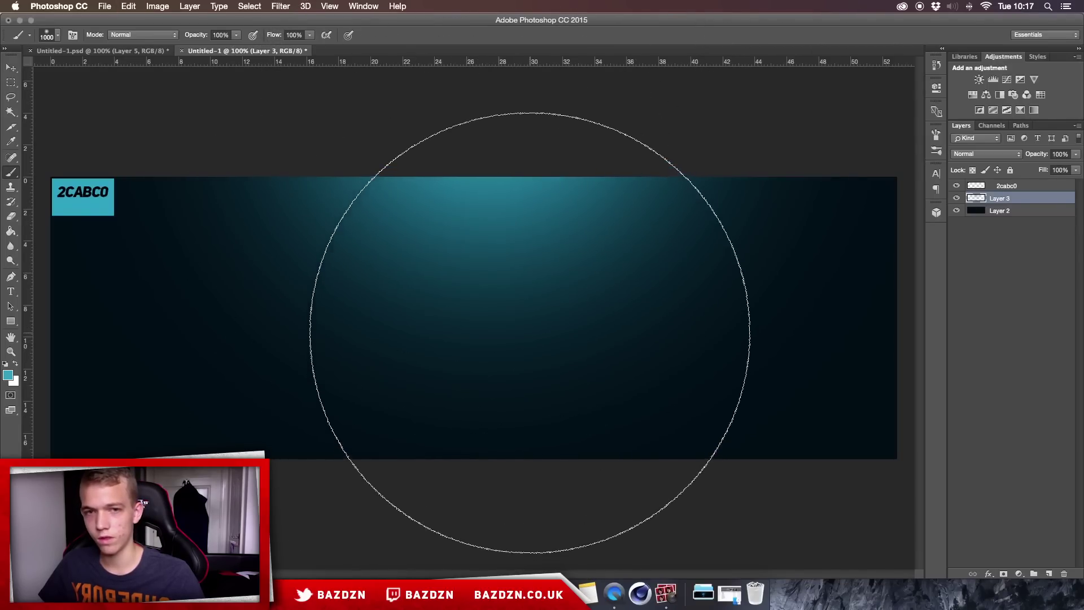
key(super+z)
key(super+z)
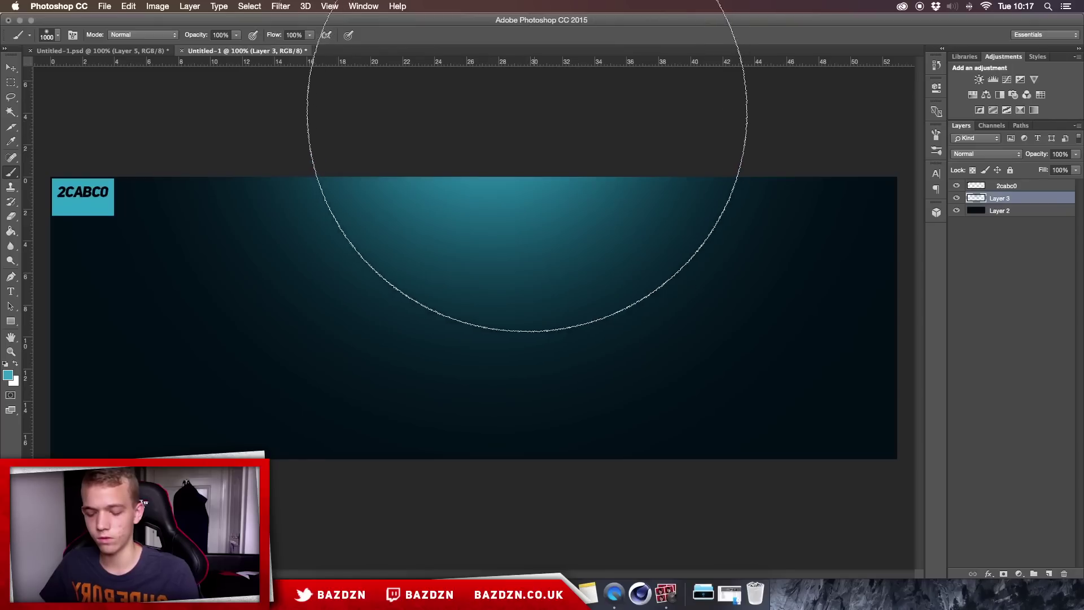
key(super+minus)
key(super+z)
key(super+z)
key(super+z)
click(472, 208)
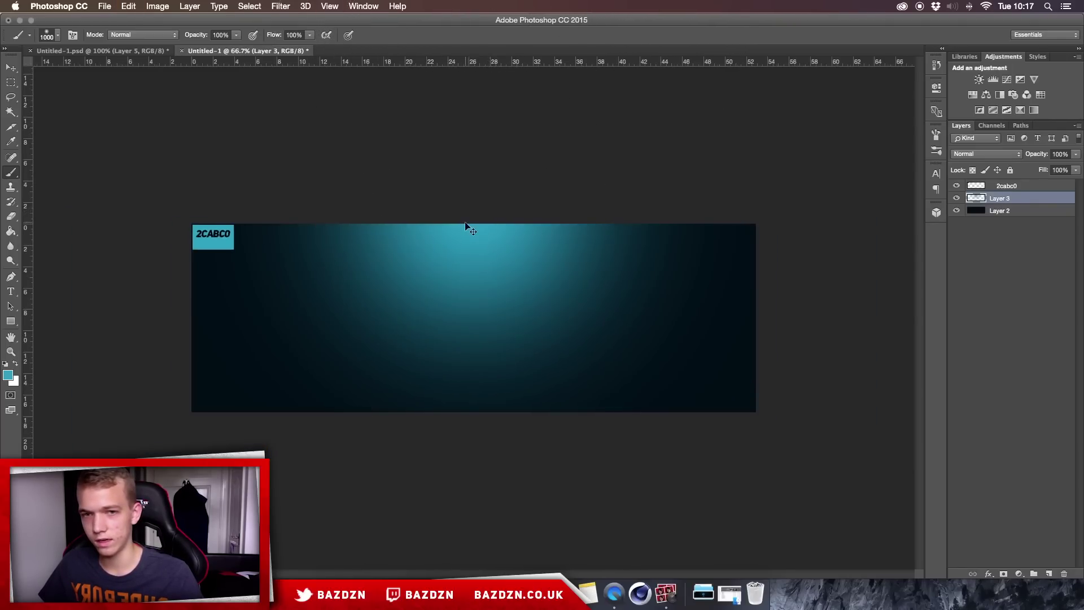
key(super+z)
click(484, 79)
key(super+z)
click(469, 169)
key(super+z)
click(480, 176)
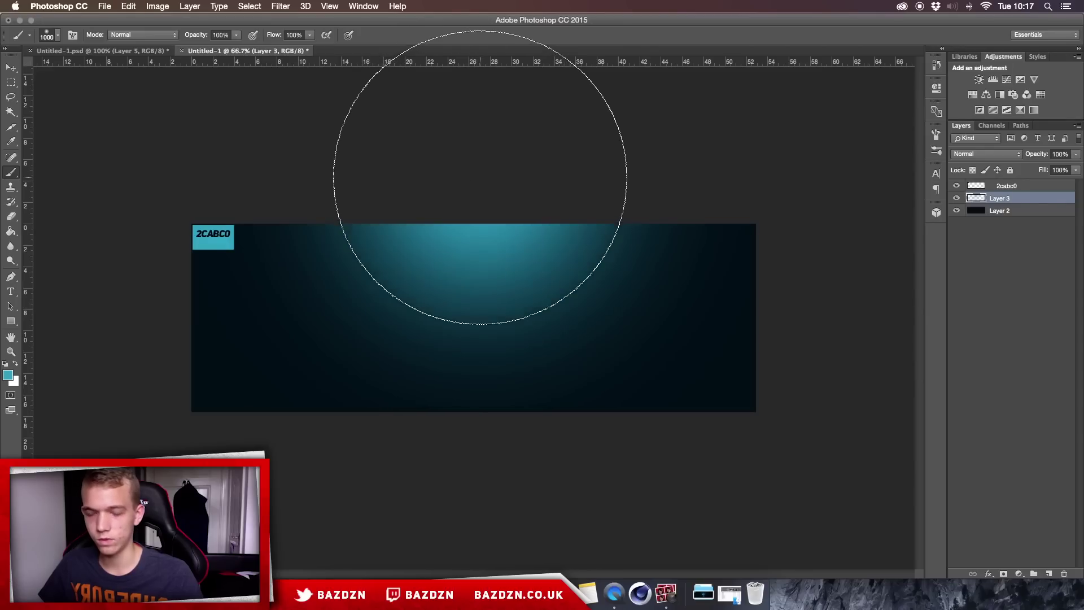
- Move the glow layer so it sits at the top centre of the banner
key(v)
mouse_move(514, 253)
mouse_down()
mouse_move(529, 226)
mouse_move(531, 244)
mouse_up()
key(super+plus)
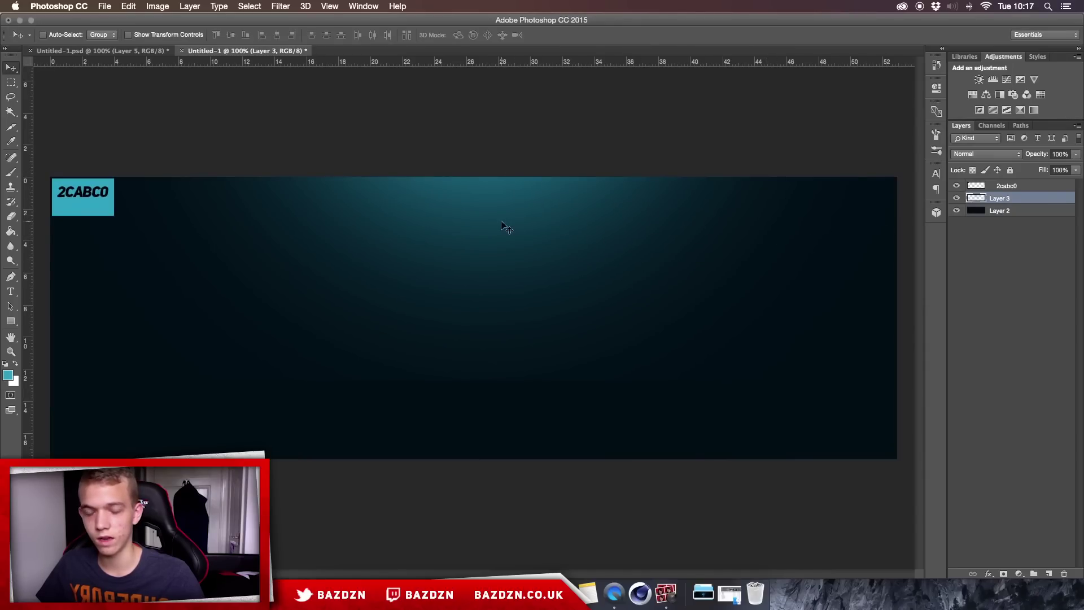
drag(507, 244, 475, 180)
drag(487, 293, 489, 199)
drag(488, 155, 491, 270)
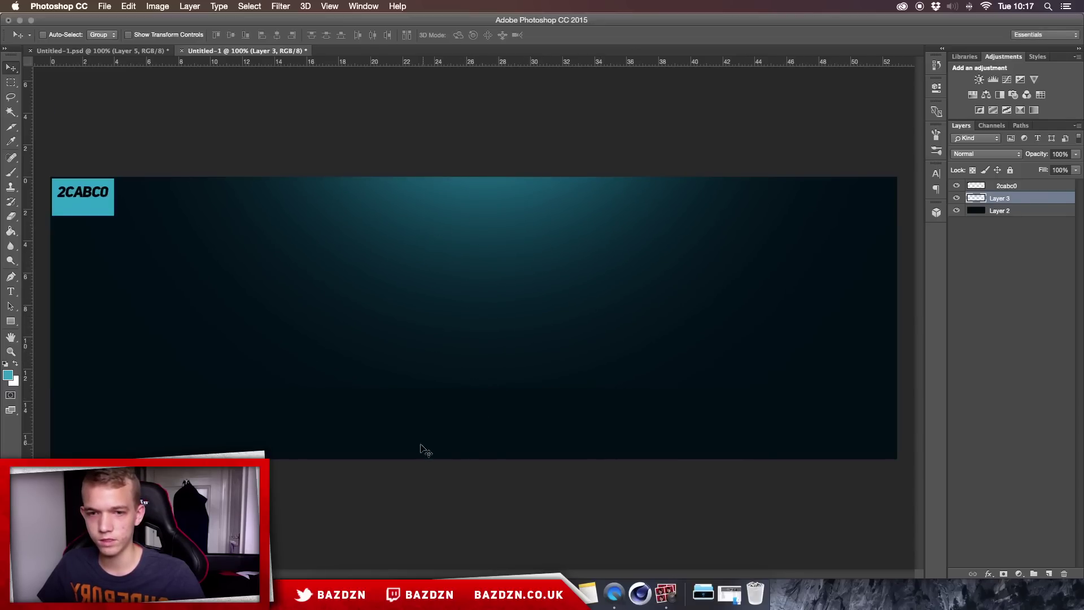
key(w)
key(e)
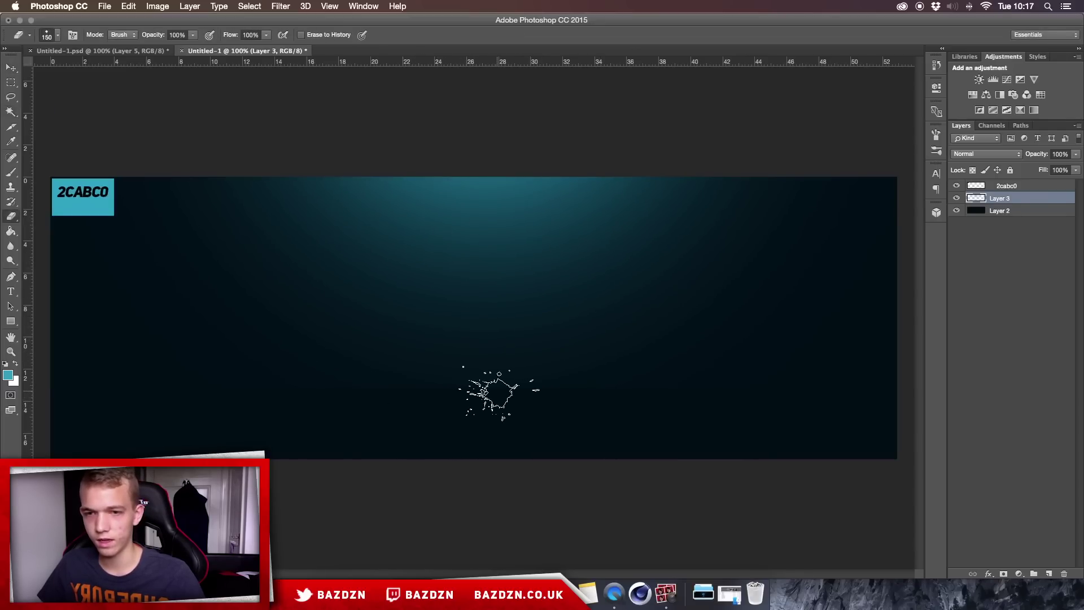
right_click(524, 382)
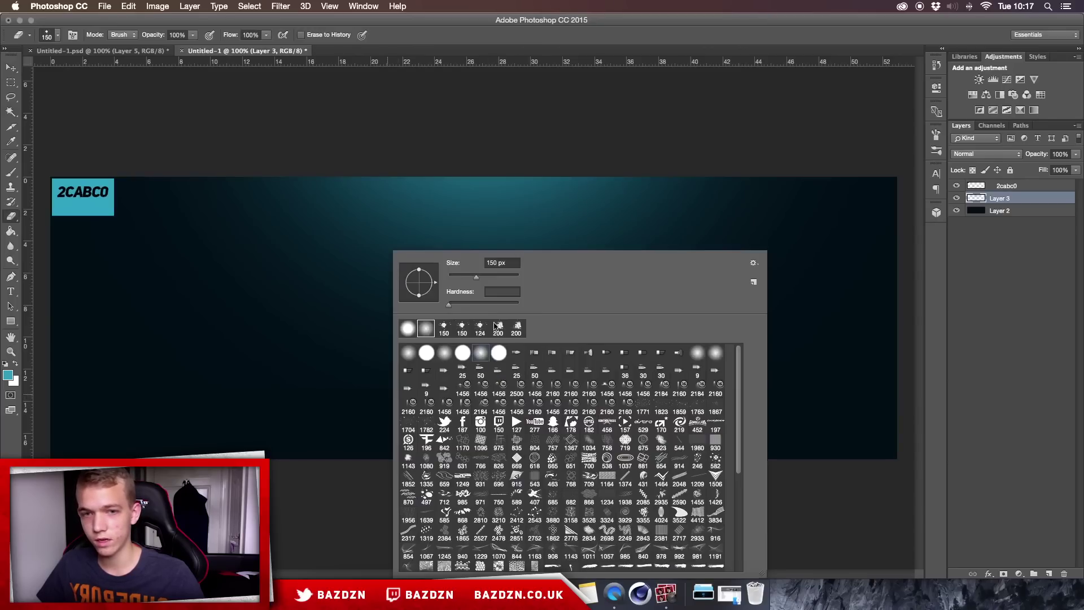
click(478, 353)
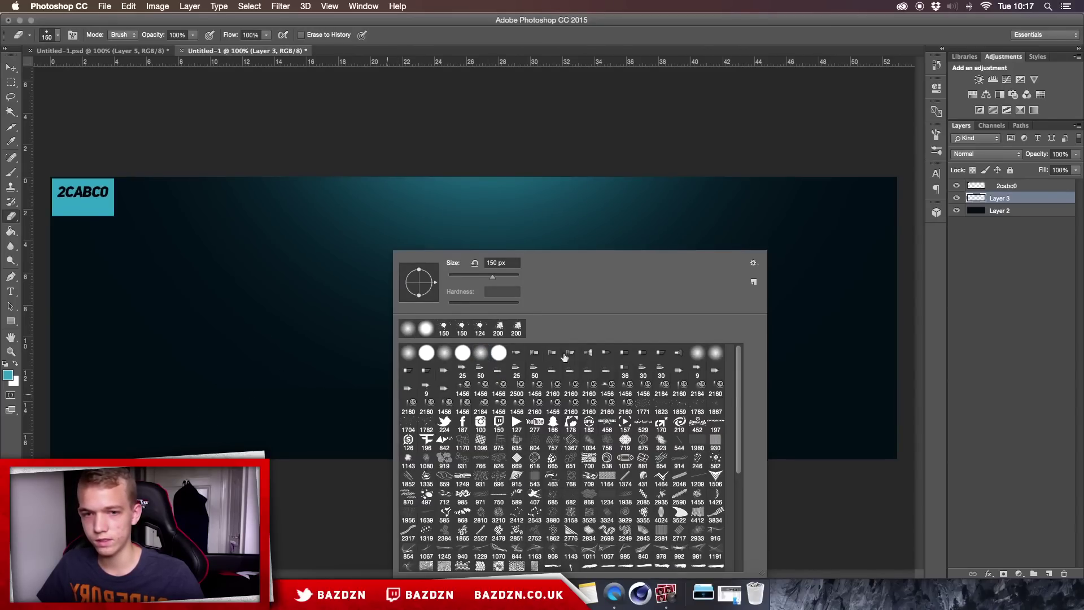
click(485, 358)
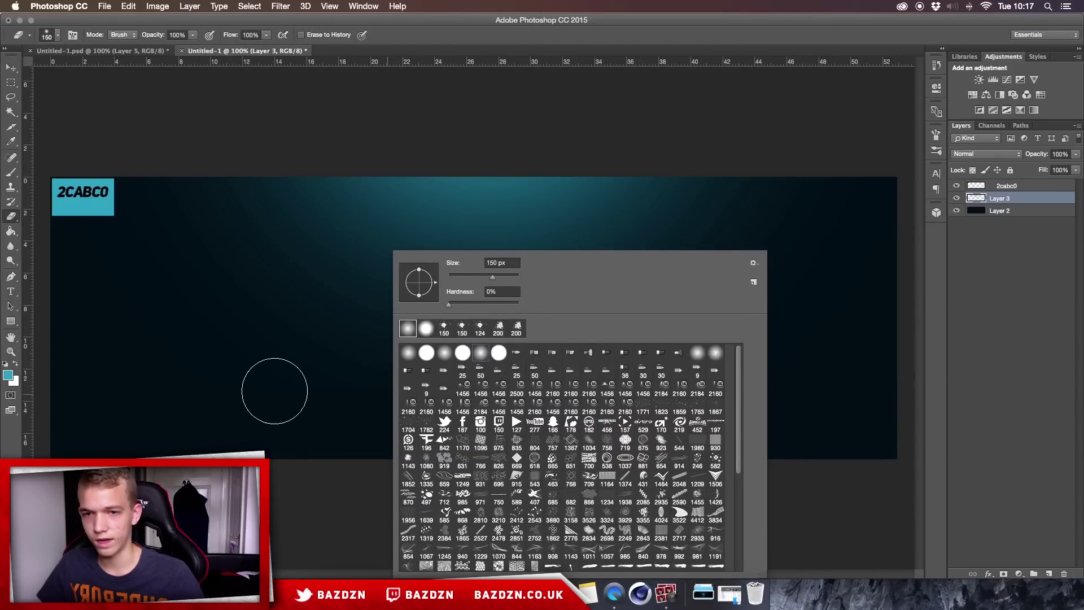
click(265, 402)
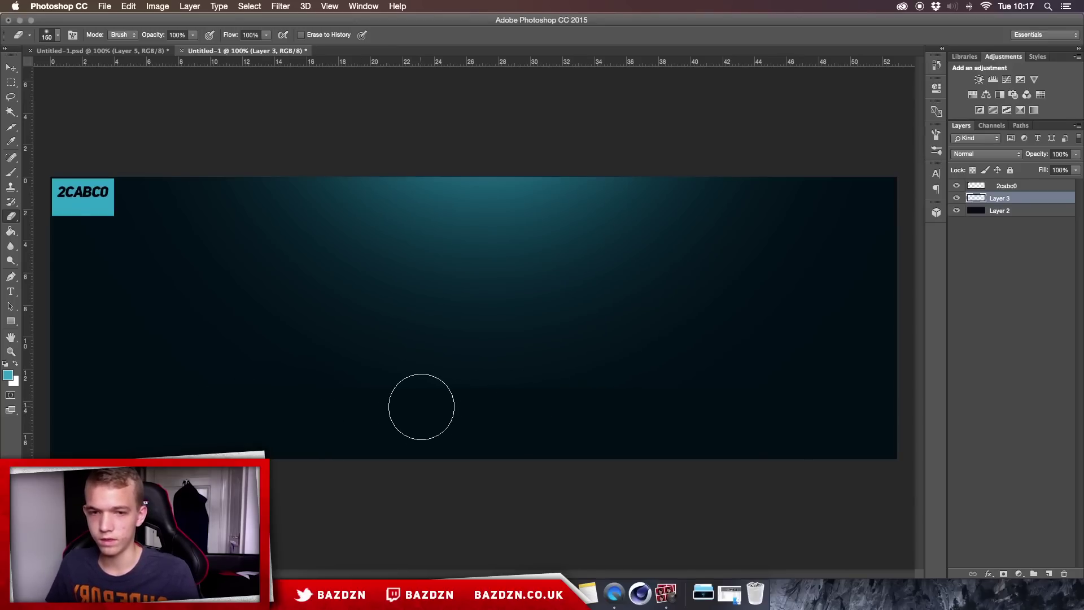
scroll(420, 407, up, 2)
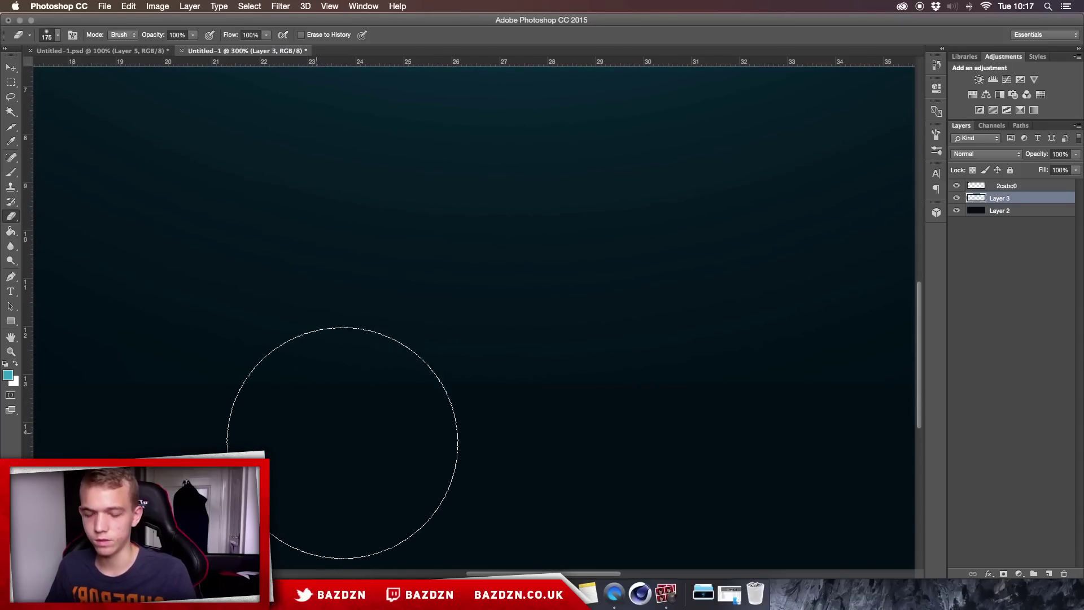
key(super+1)
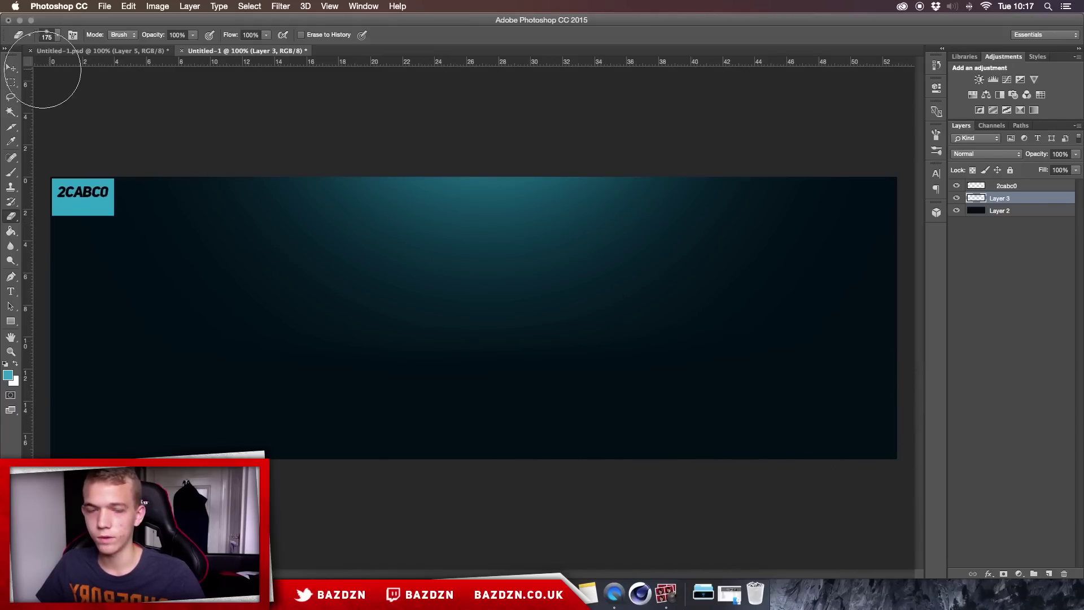
click(10, 68)
- Rename Layer 3 to 'Light'
double_click(1003, 199)
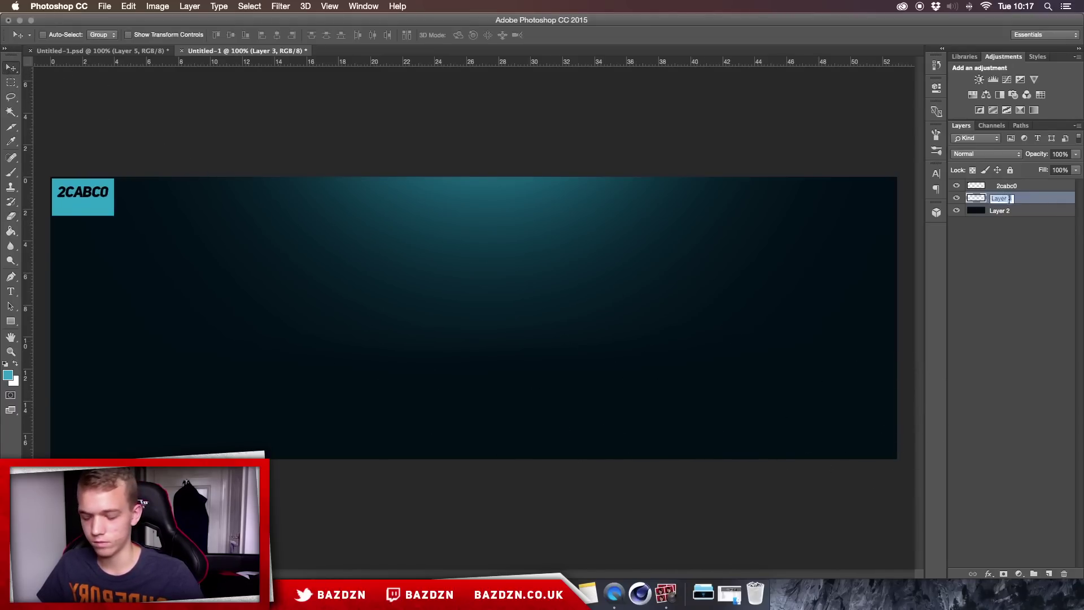
text(Light)
key(Return)
- Place the running shoe PNG above Layer 2, scaled to about 24%, slightly tilted near centre
click(1033, 211)
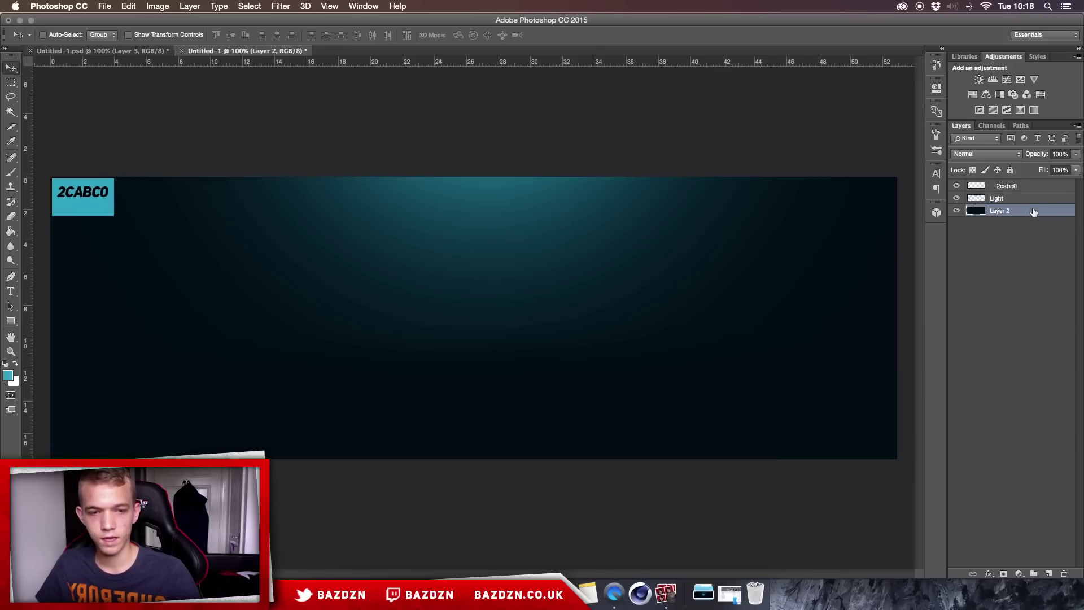
click(704, 593)
drag(712, 471, 518, 363)
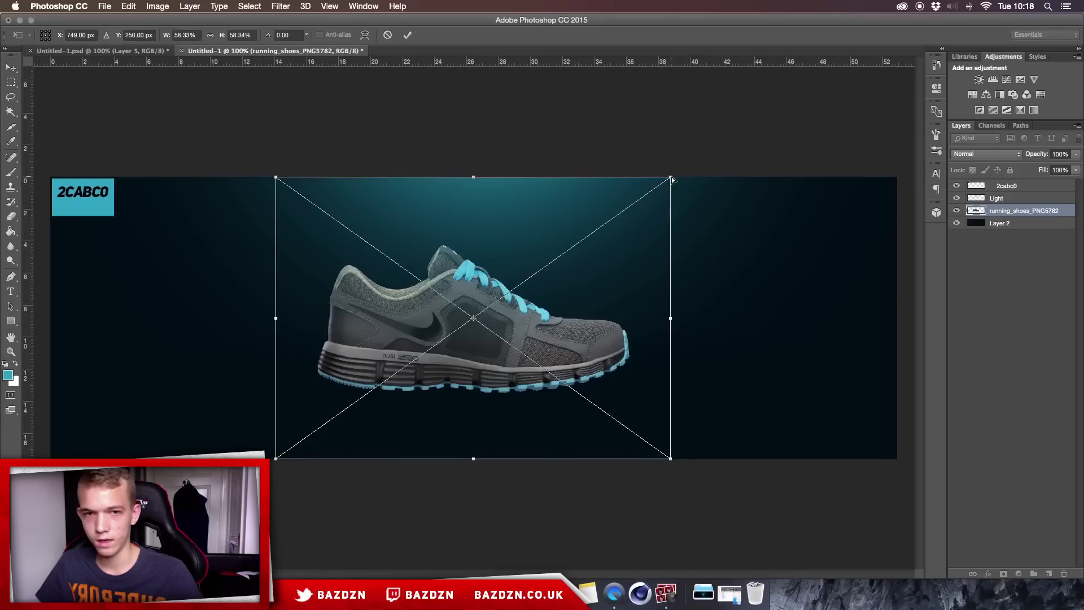
drag(671, 176, 573, 245)
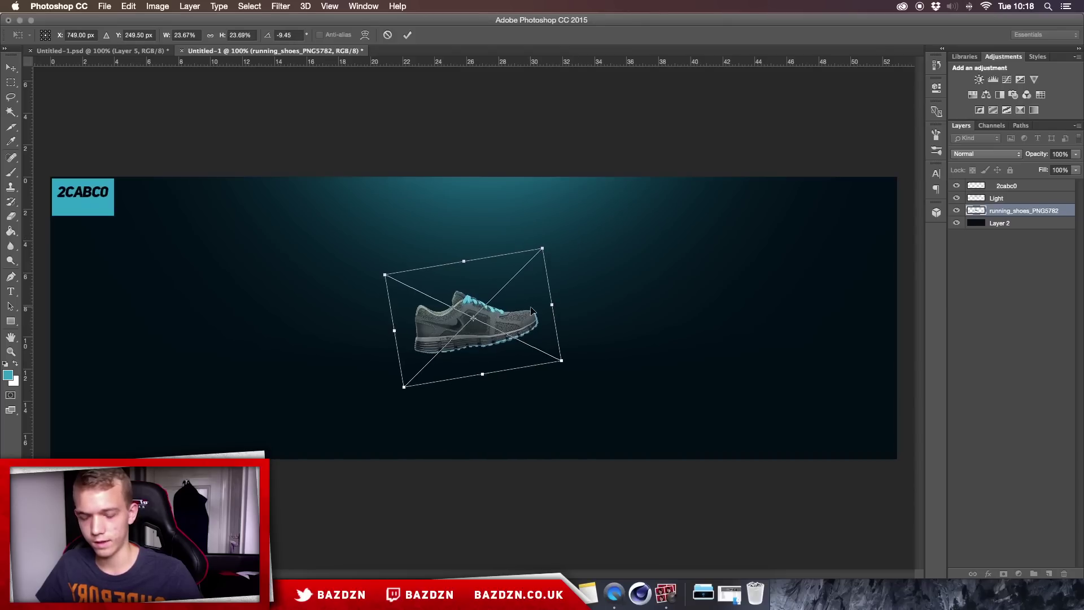
drag(531, 314, 534, 305)
key(Return)
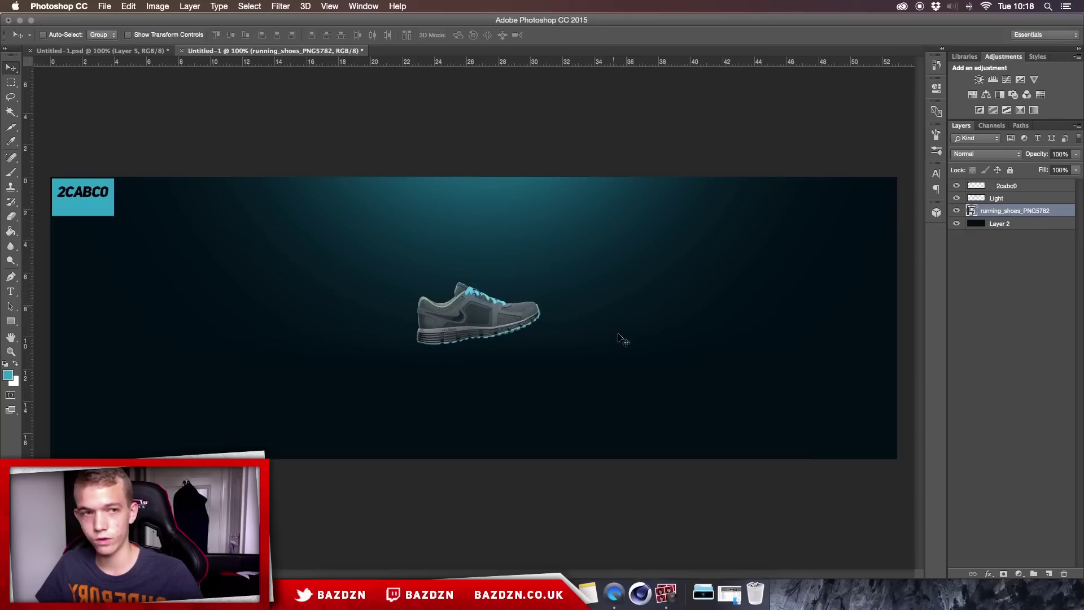
- Rename the running_shoes layer to 'Product'
right_click(1033, 207)
click(1052, 212)
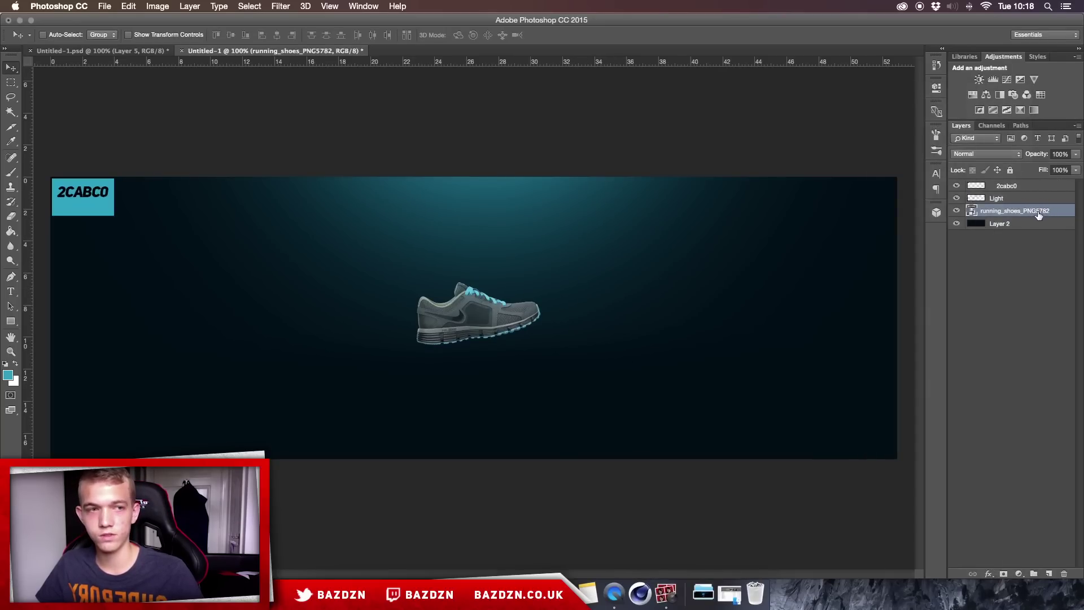
right_click(1039, 215)
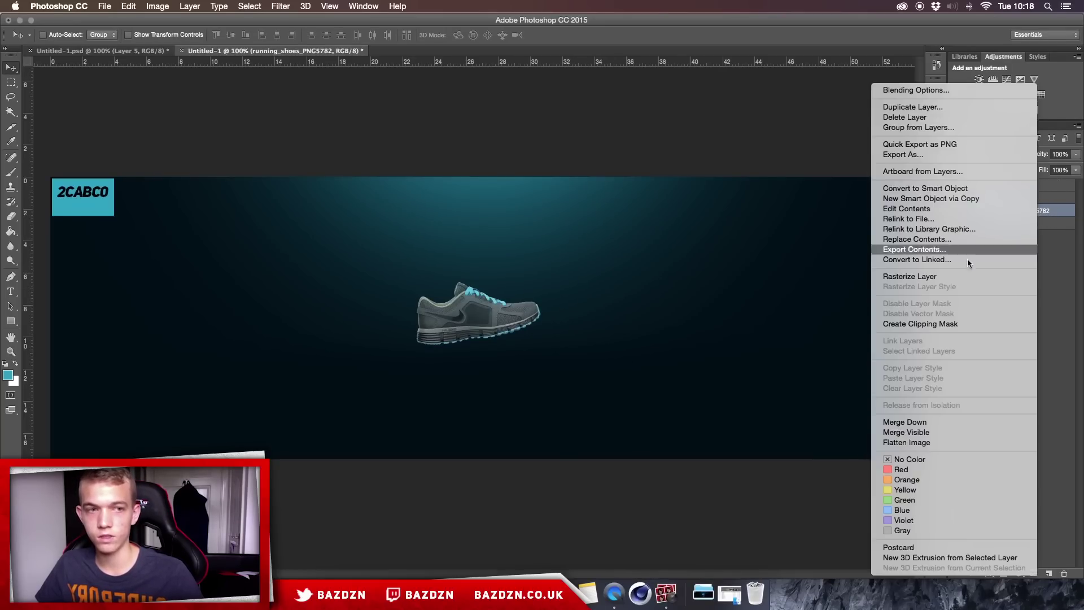
click(1044, 213)
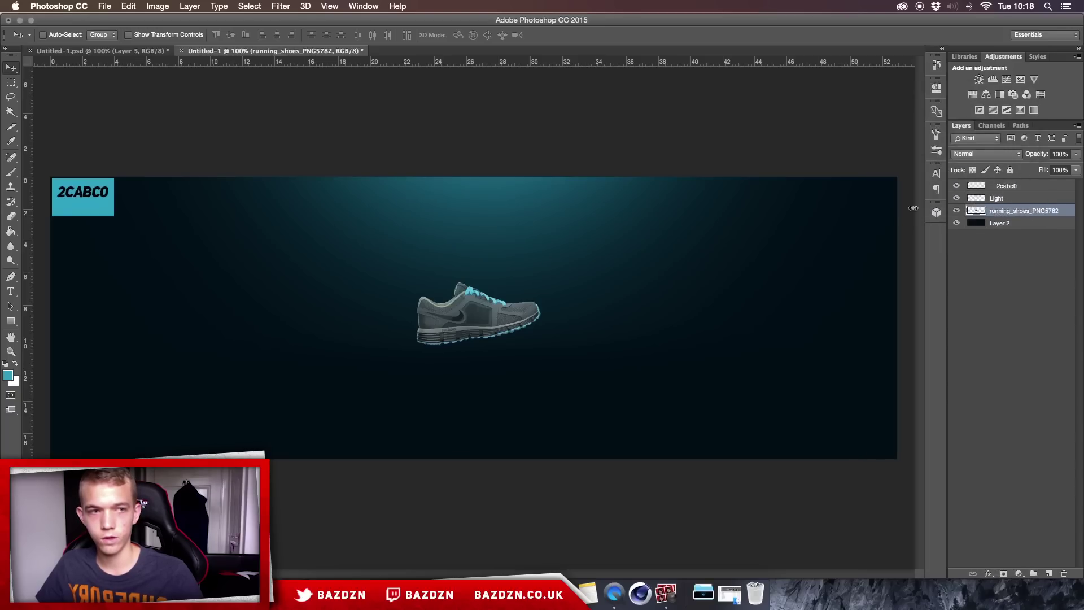
double_click(1024, 211)
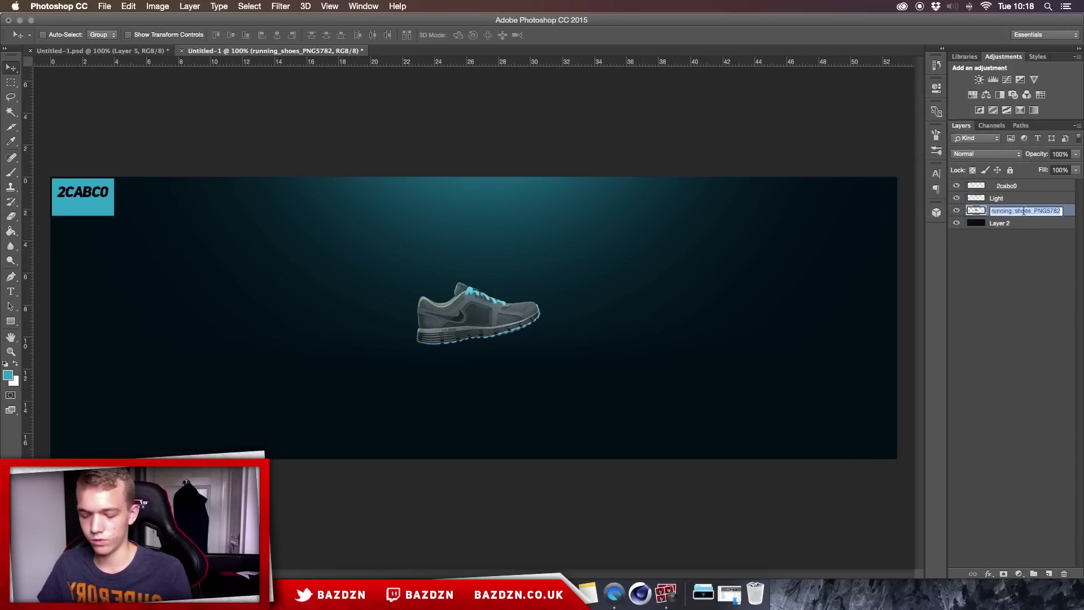
text(Froduct)
key(Return)
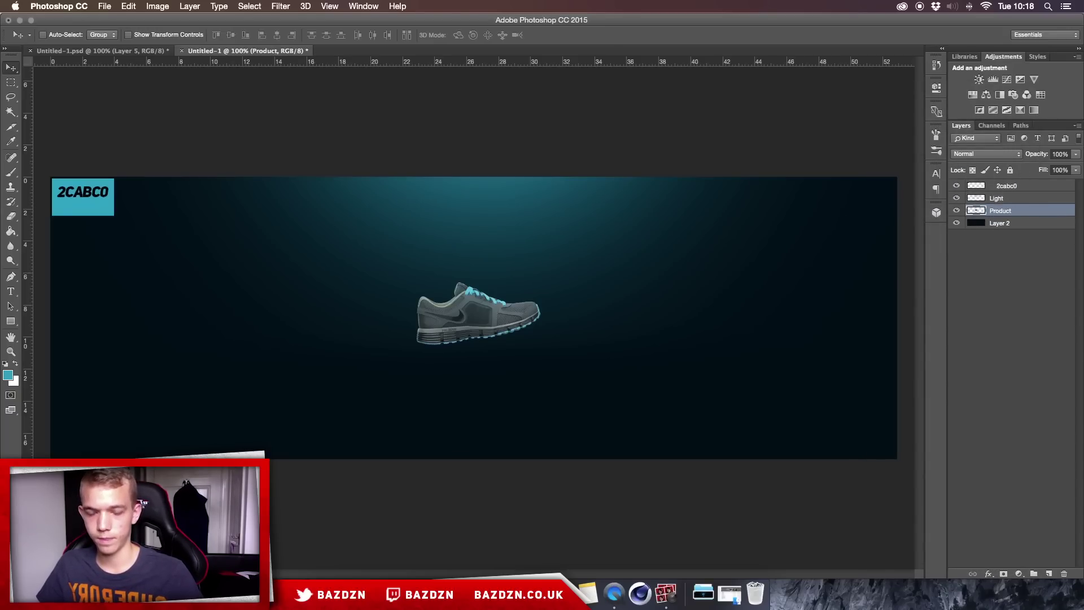